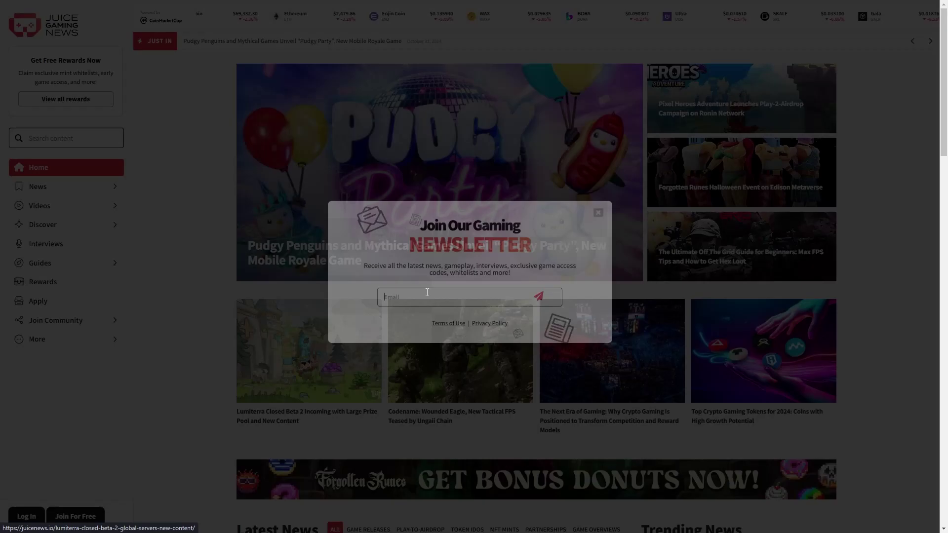
Step: Close the newsletter signup popup and scroll down the Juice Gaming News homepage
click(598, 212)
scroll(560, 186, down, 2)
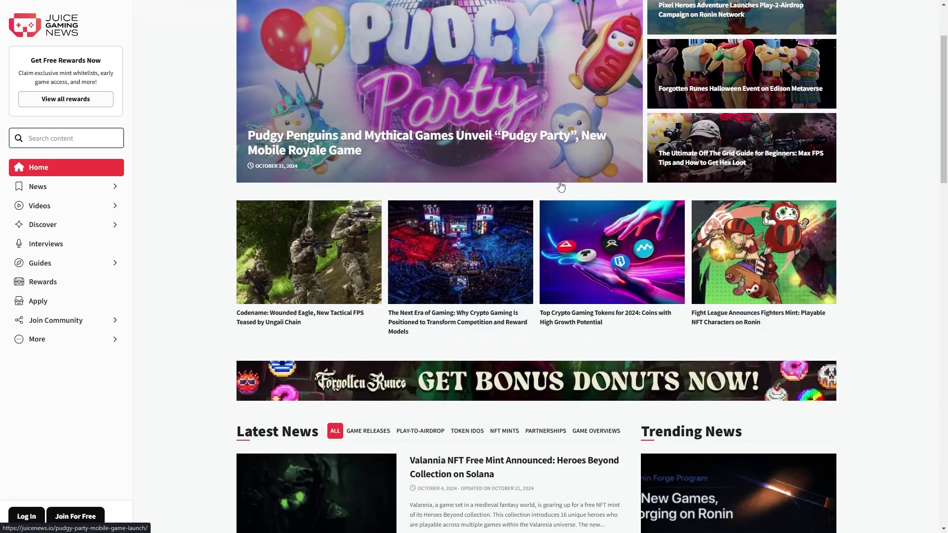
scroll(561, 186, down, 8)
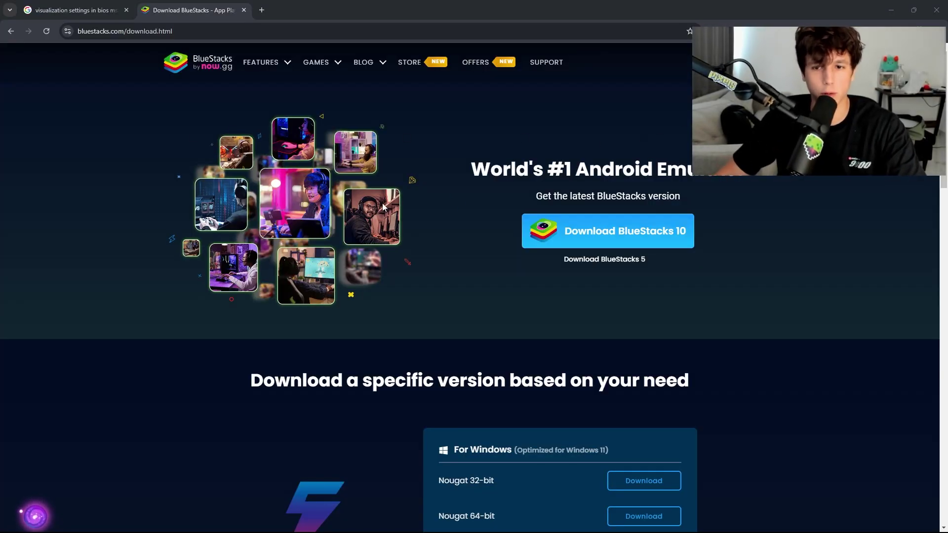
scroll(384, 206, down, 4)
scroll(503, 248, down, 4)
scroll(420, 247, up, 1)
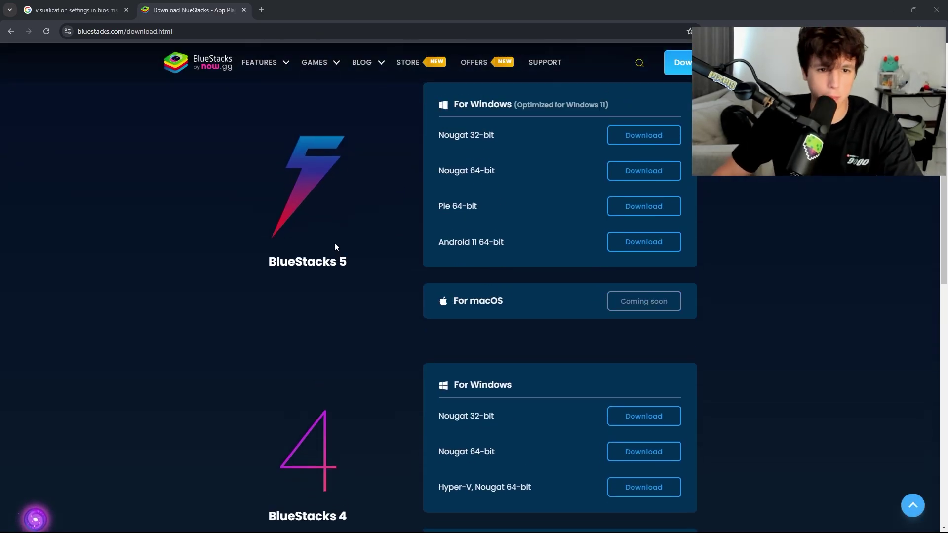
scroll(315, 261, down, 4)
scroll(332, 301, up, 4)
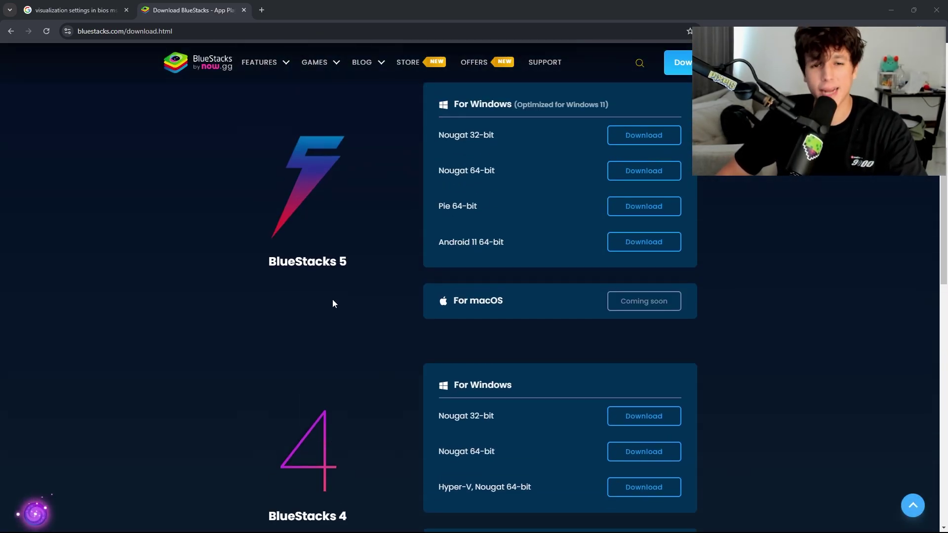
scroll(353, 270, up, 3)
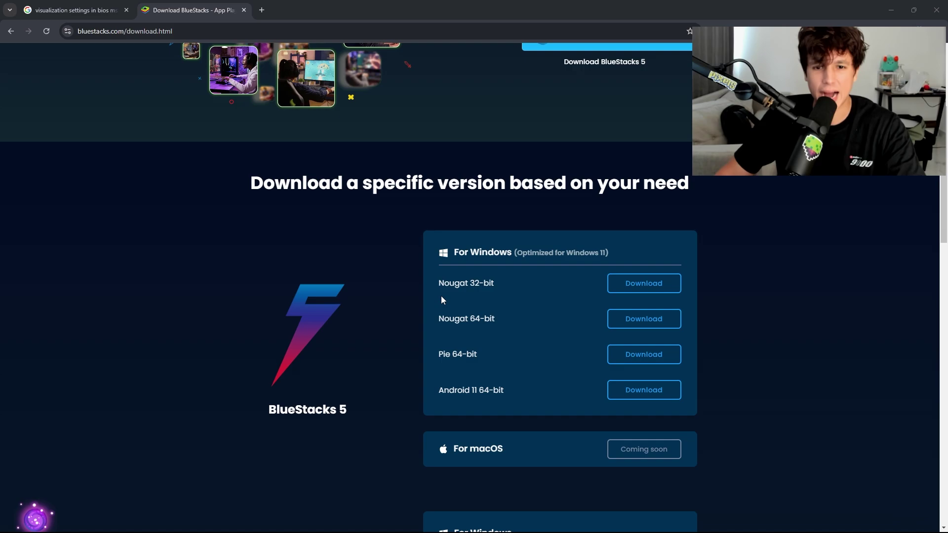
drag(471, 318, 477, 318)
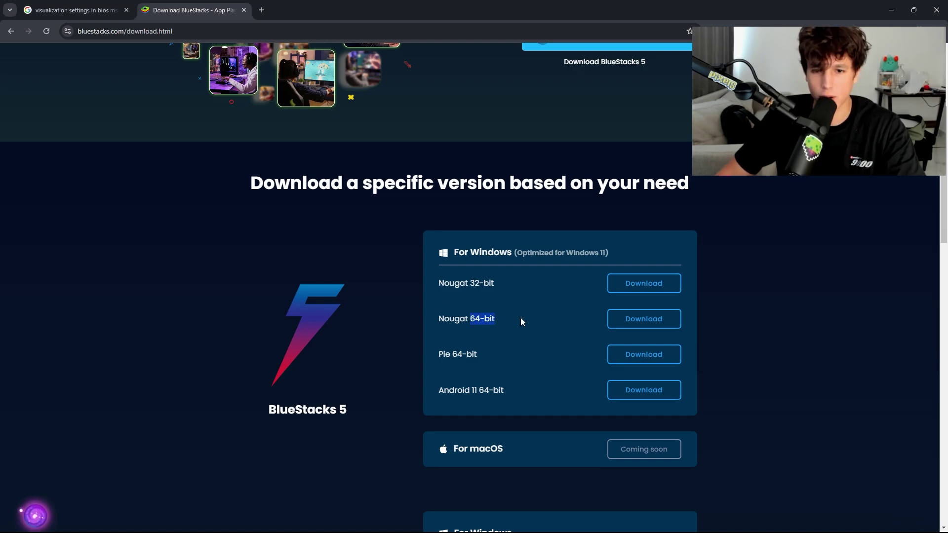
click(577, 315)
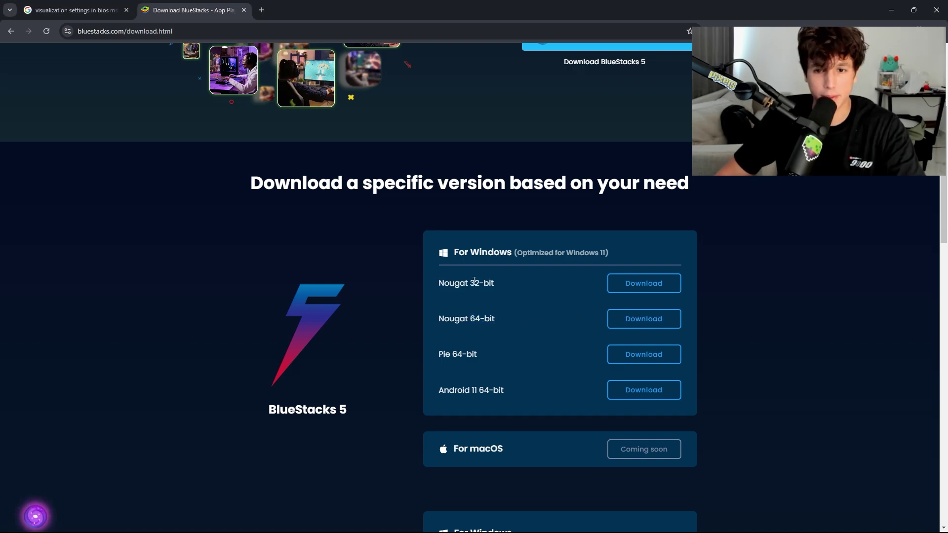
drag(475, 319, 520, 325)
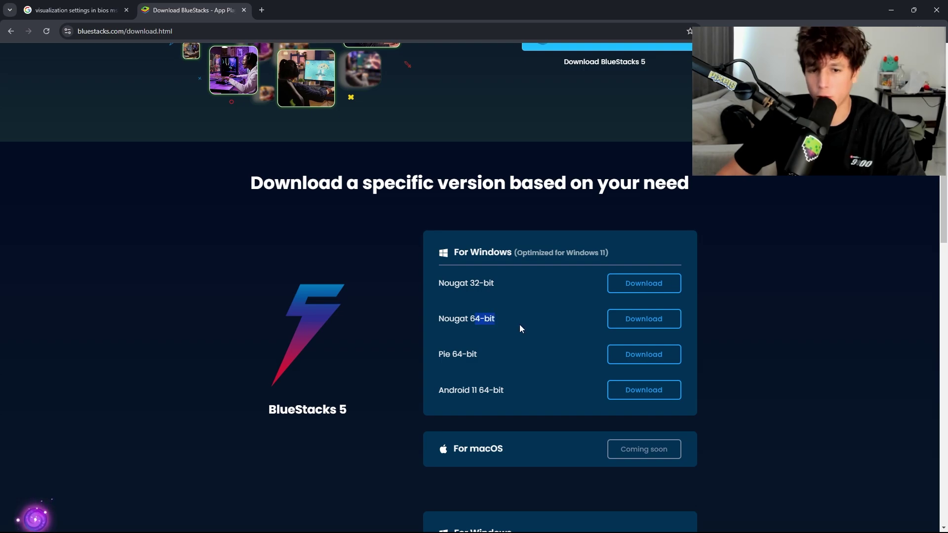
drag(475, 282, 531, 287)
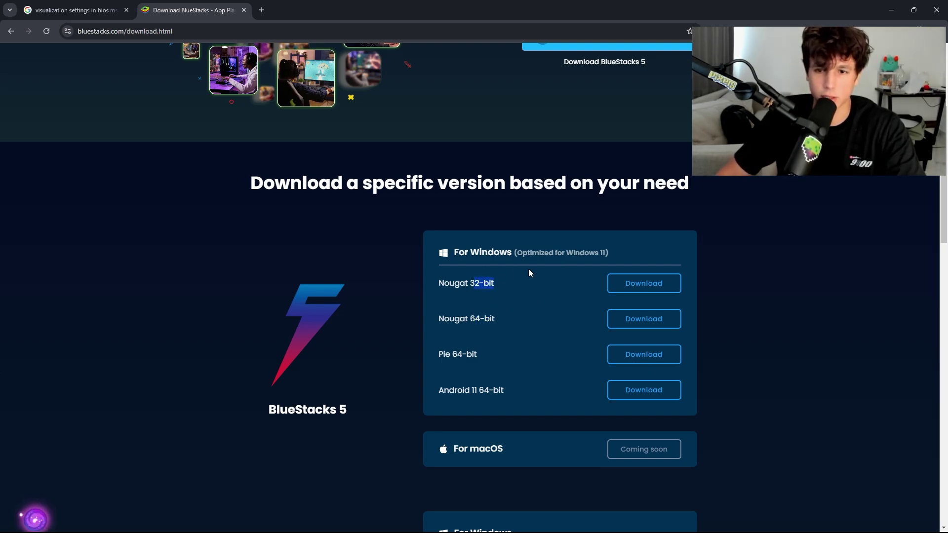
drag(515, 252, 603, 254)
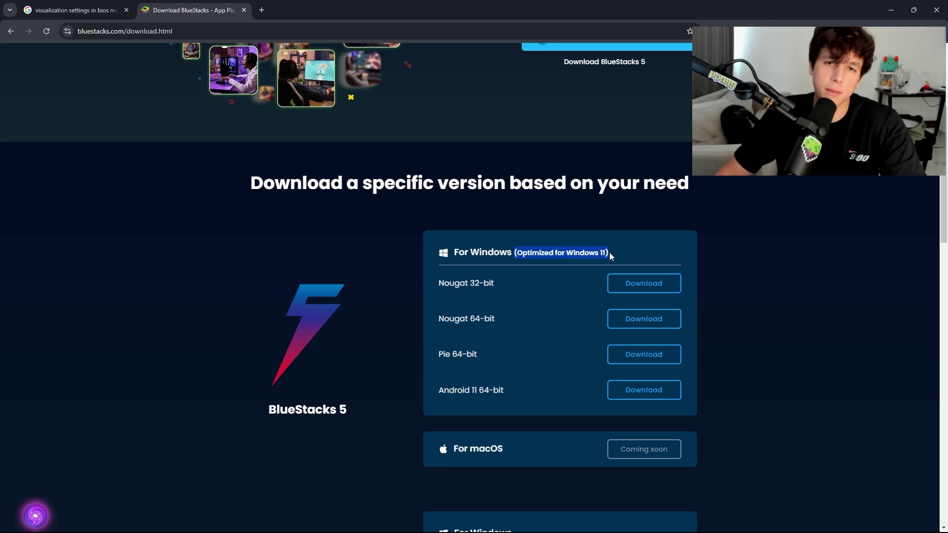
scroll(534, 292, down, 6)
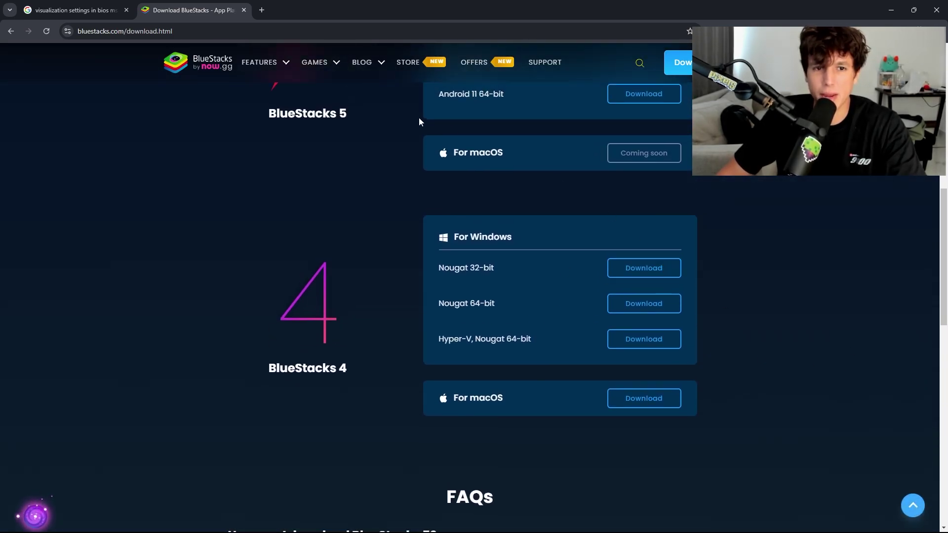
scroll(354, 146, up, 4)
scroll(365, 307, down, 3)
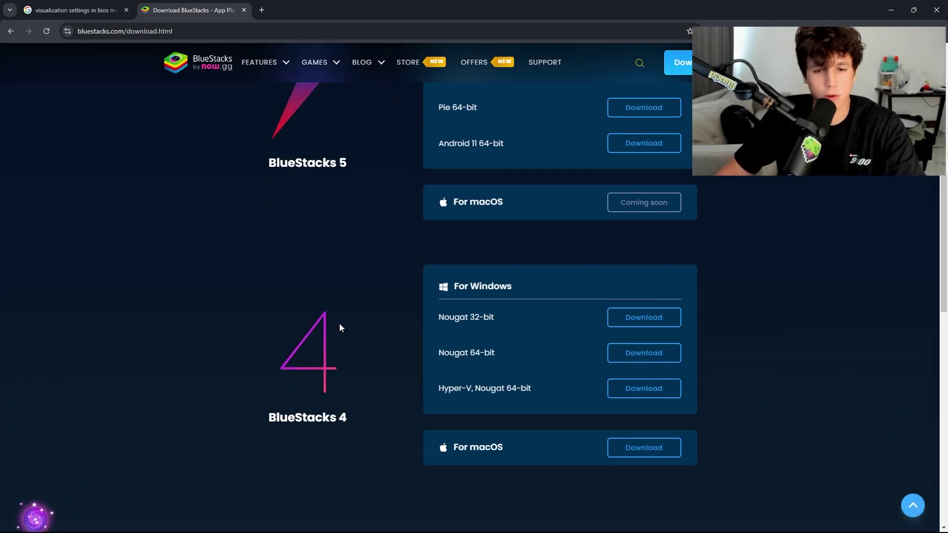
drag(468, 316, 510, 315)
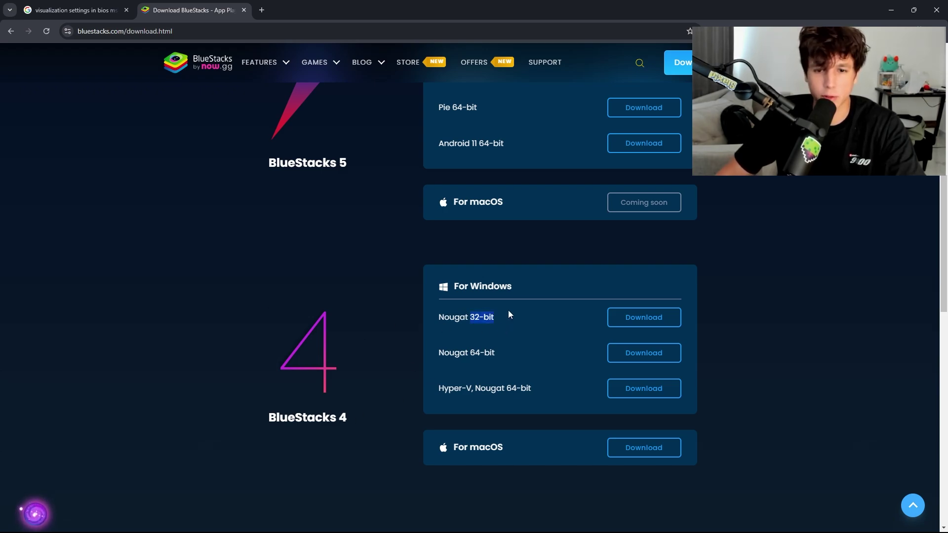
drag(469, 348, 517, 351)
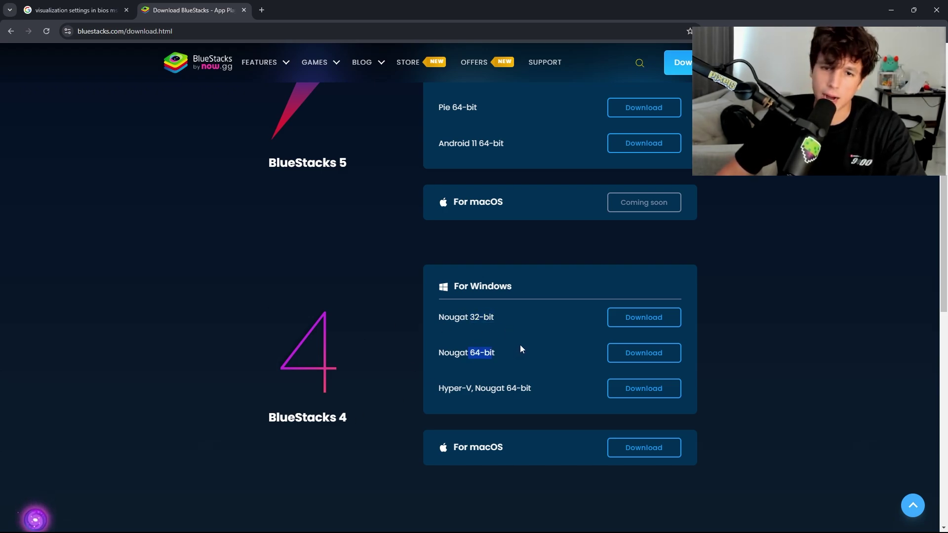
scroll(521, 344, up, 2)
scroll(421, 353, down, 2)
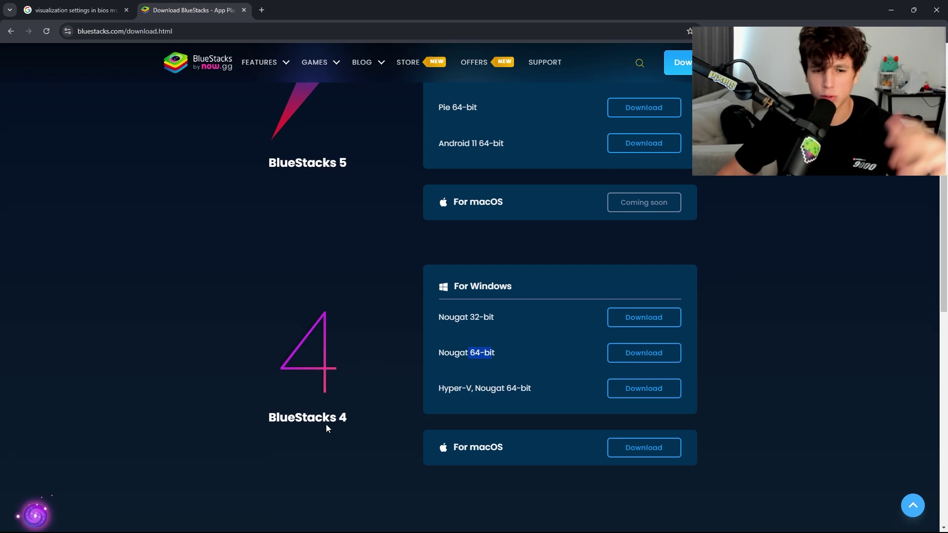
scroll(464, 365, up, 4)
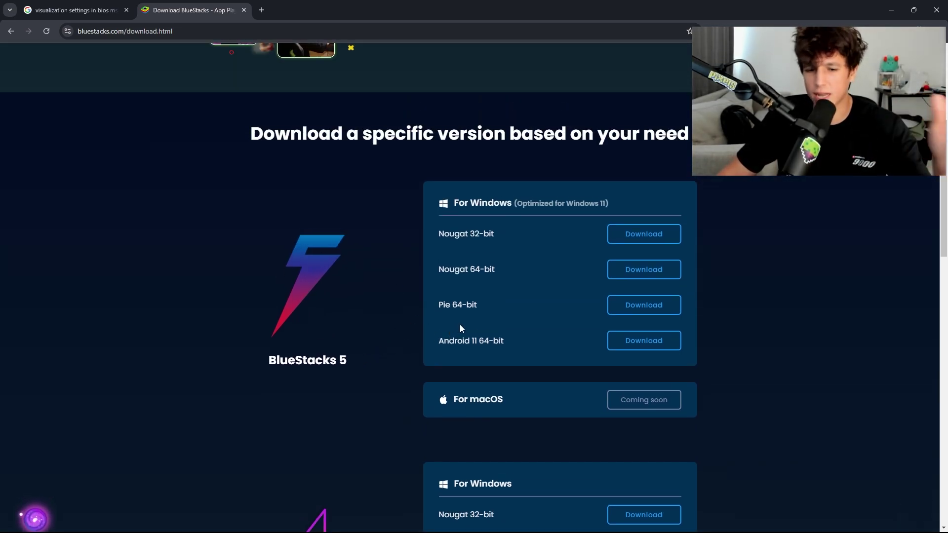
scroll(382, 205, up, 3)
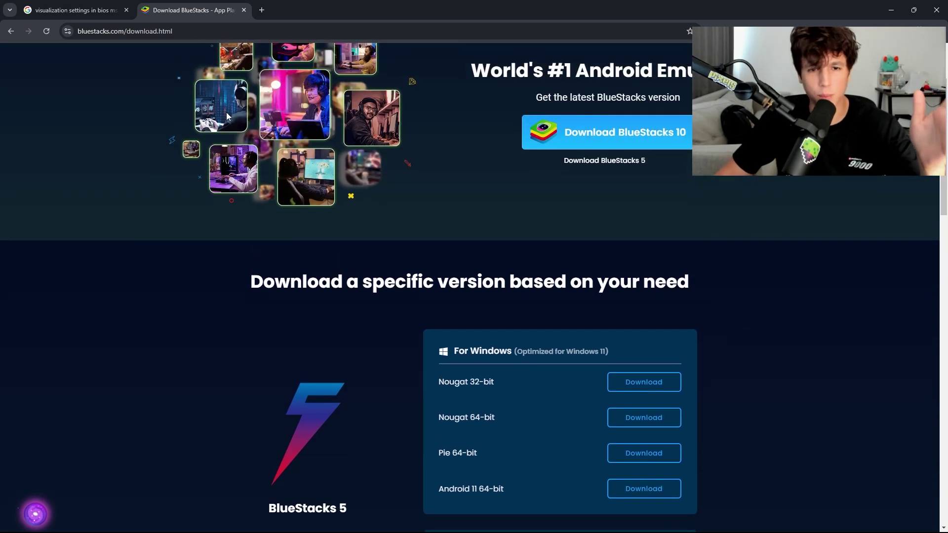
Step: Play the MSI BIOS virtualization tutorial full screen and skip ahead past 0:41
click(118, 5)
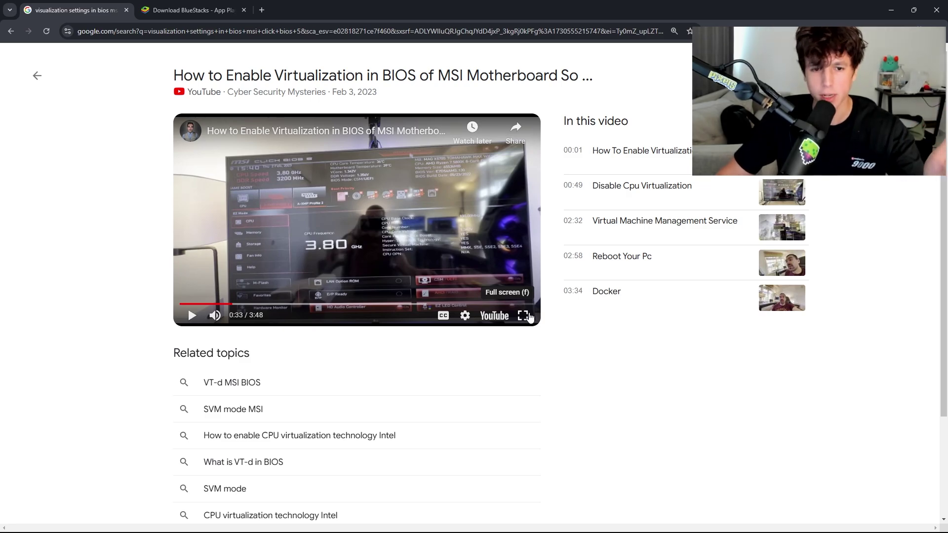
click(523, 315)
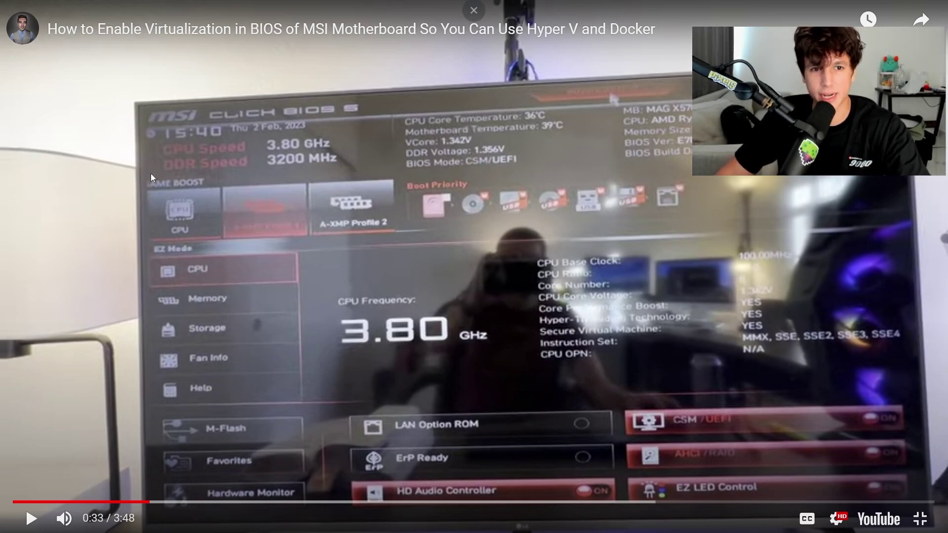
drag(171, 503, 182, 503)
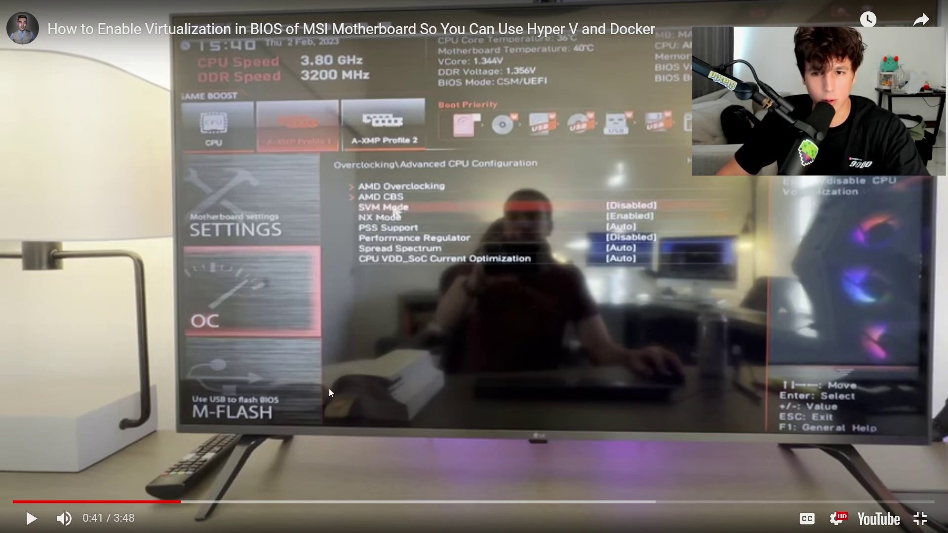
drag(183, 502, 196, 504)
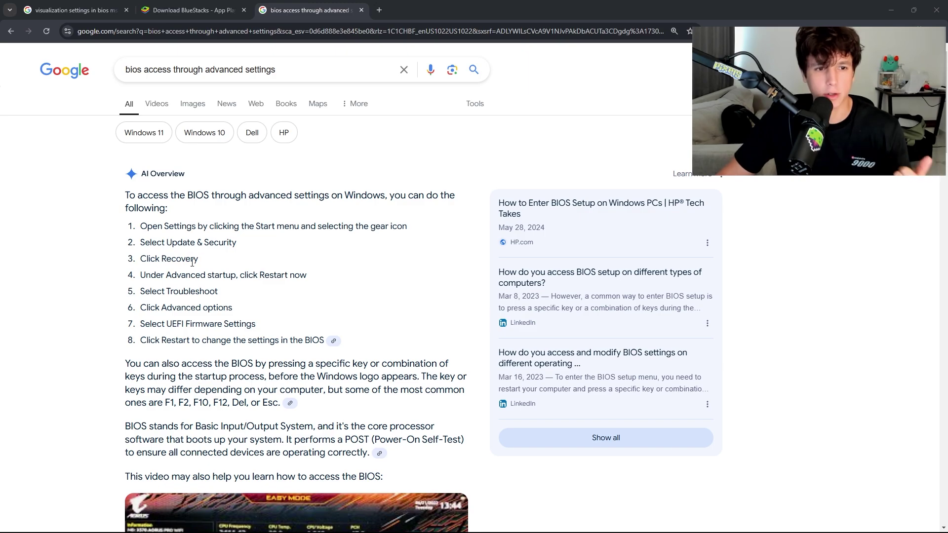
Step: Highlight the Recovery, Troubleshoot, Advanced options, UEFI Firmware Settings and restart steps, then open Start
drag(140, 262, 325, 285)
click(319, 285)
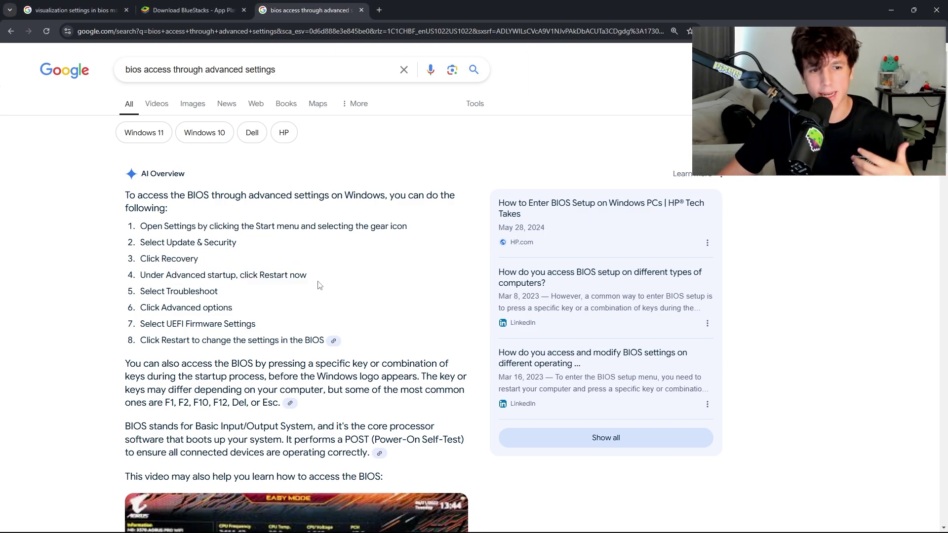
drag(137, 291, 248, 304)
click(152, 309)
drag(138, 312, 234, 312)
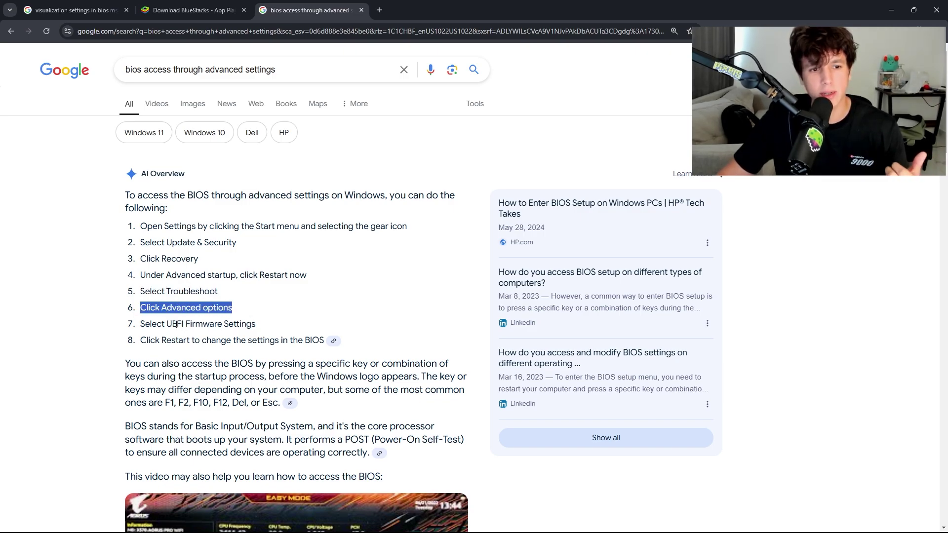
drag(168, 324, 281, 325)
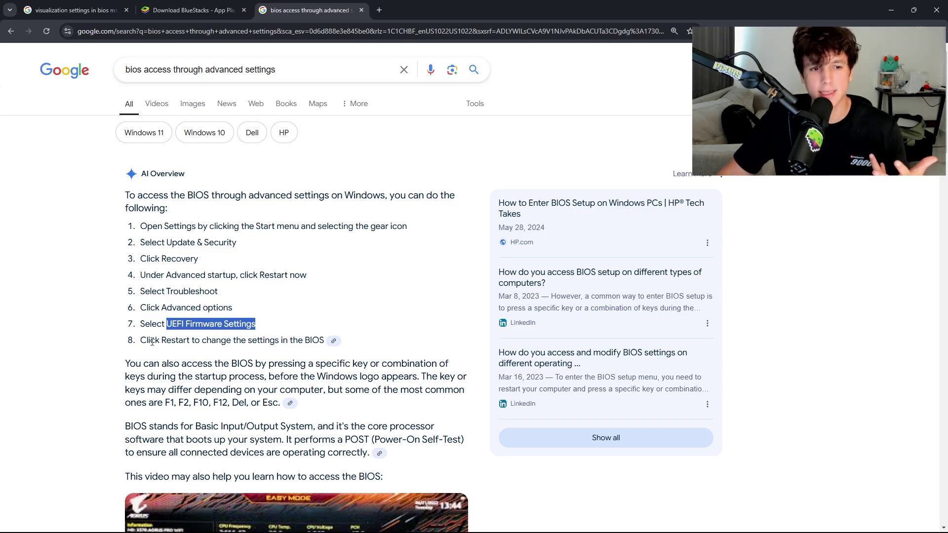
drag(152, 341, 362, 342)
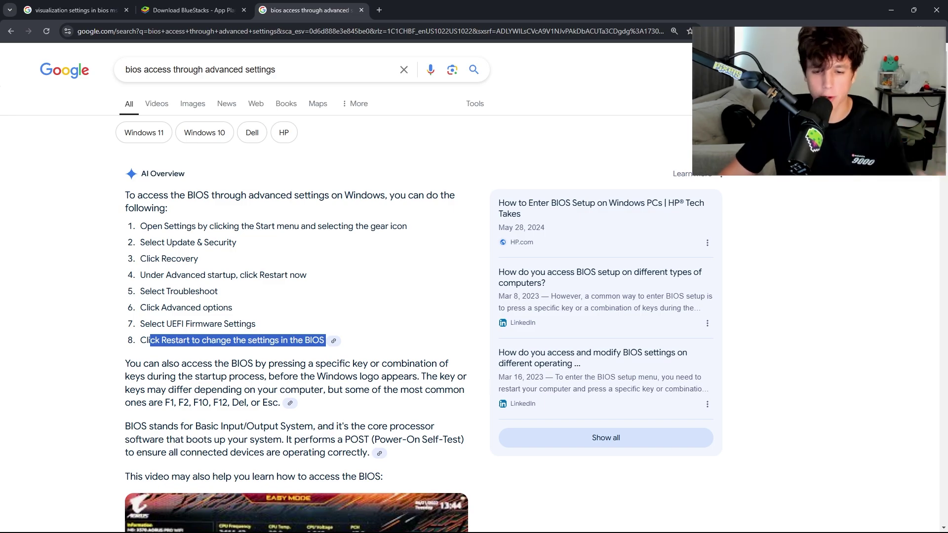
click(325, 524)
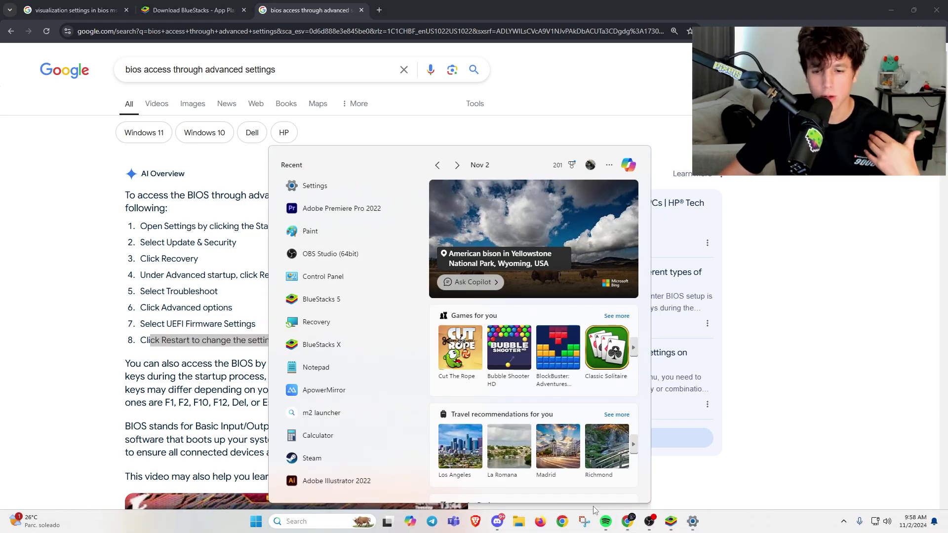
Step: Open Settings at System > Recovery and shrink the window over the browser
click(333, 195)
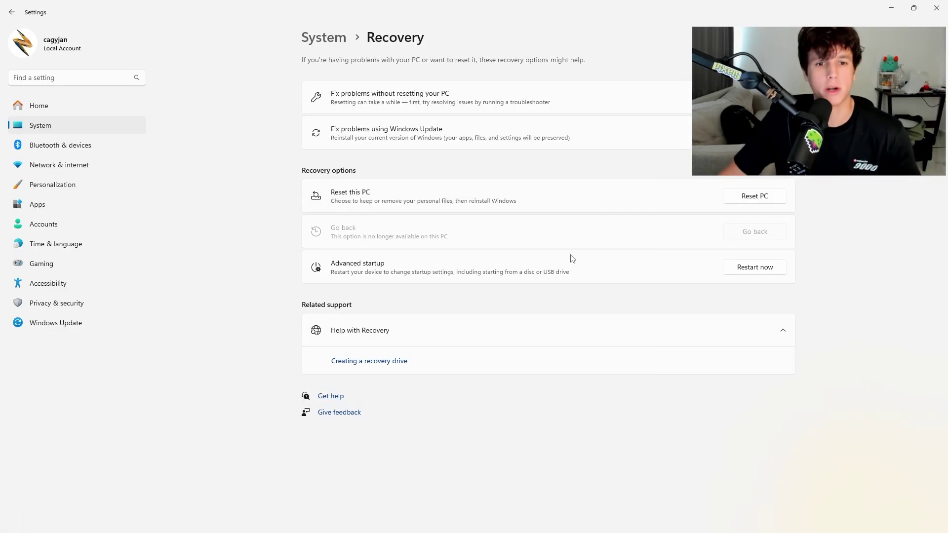
click(323, 37)
scroll(436, 366, down, 3)
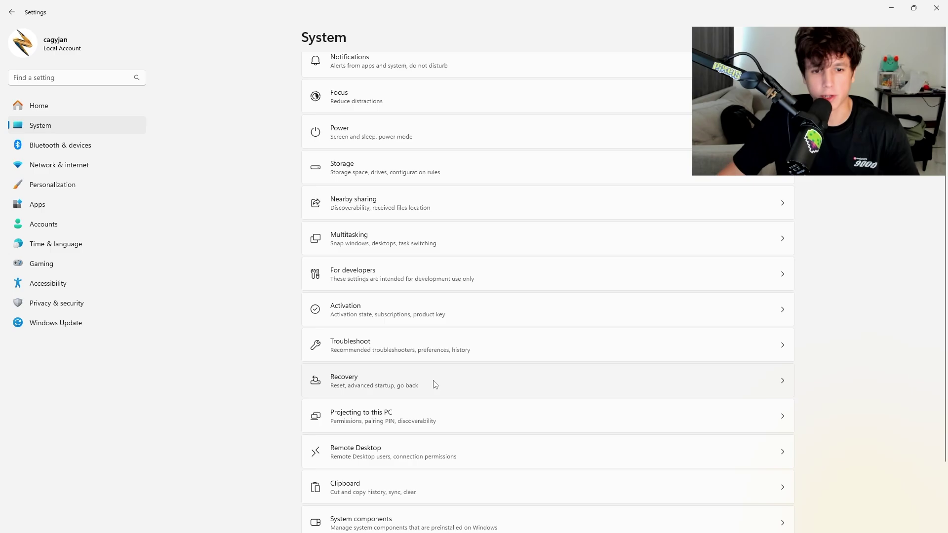
click(433, 381)
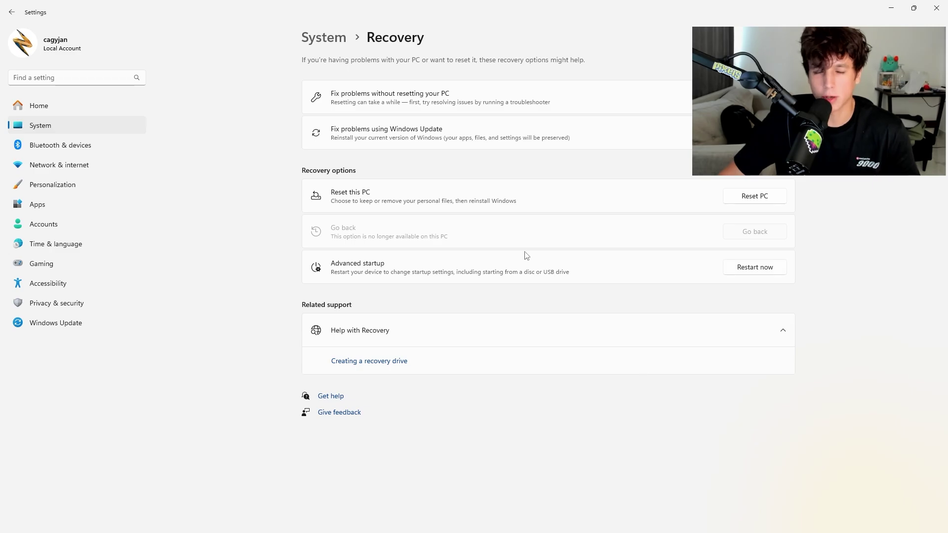
drag(744, 9, 898, 92)
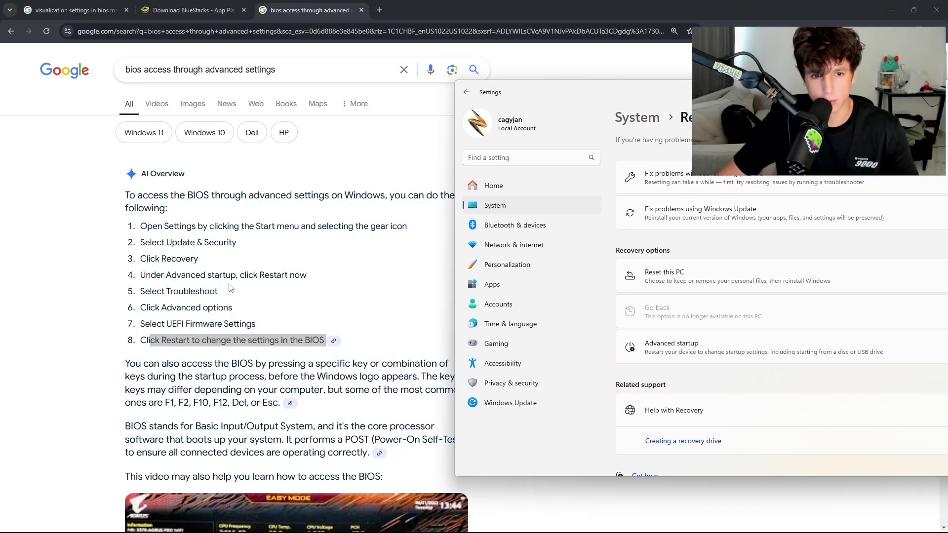
Step: Bring the browser forward, highlight the Restart and Select Troubleshoot lines, and scroll the results
drag(257, 275, 290, 284)
triple_click(187, 291)
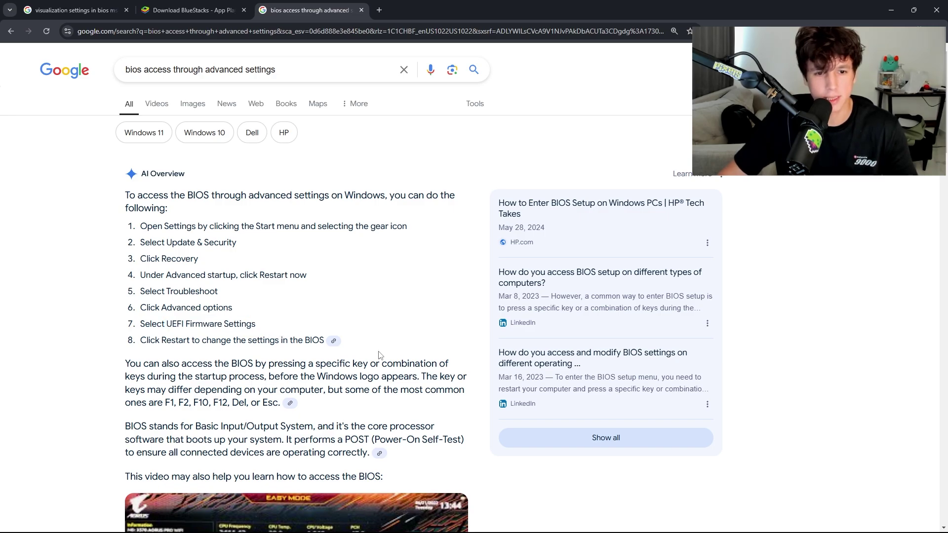
scroll(379, 355, down, 5)
scroll(395, 320, up, 3)
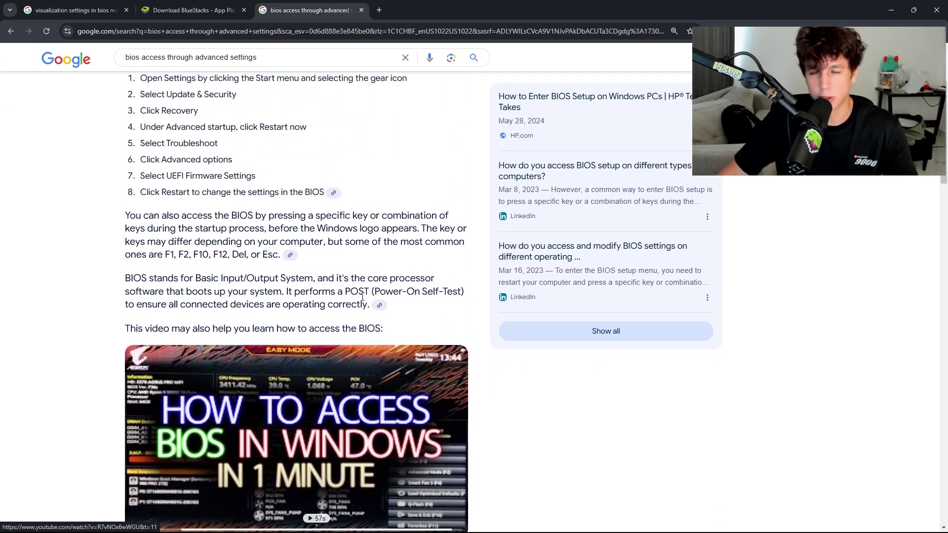
scroll(363, 296, down, 2)
scroll(351, 341, up, 5)
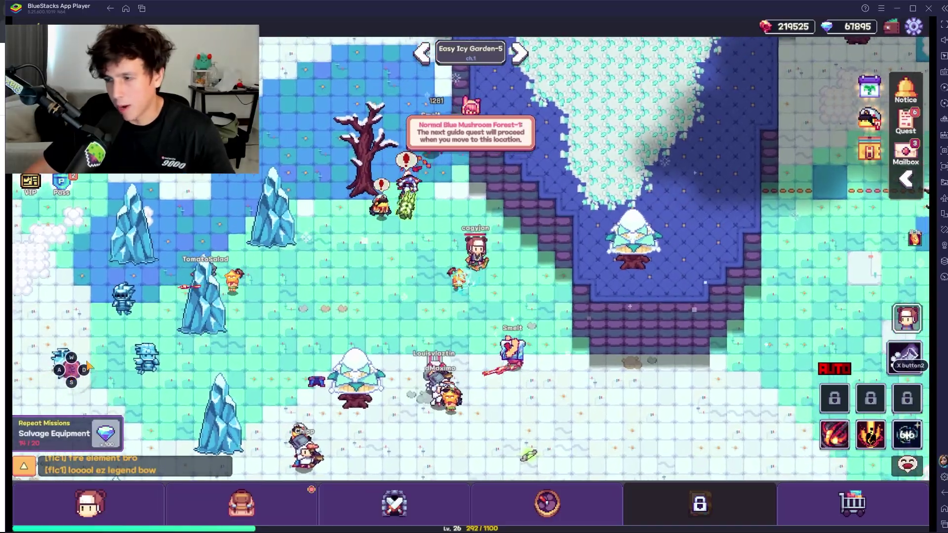
Step: Walk the character left with the joystick, then open the key-mapping editor from Game controls
drag(87, 366, 33, 392)
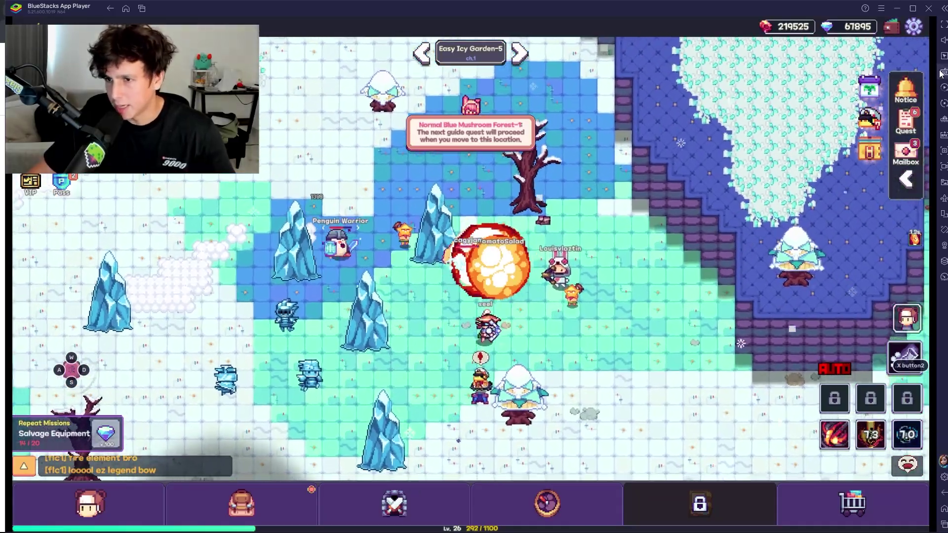
click(943, 71)
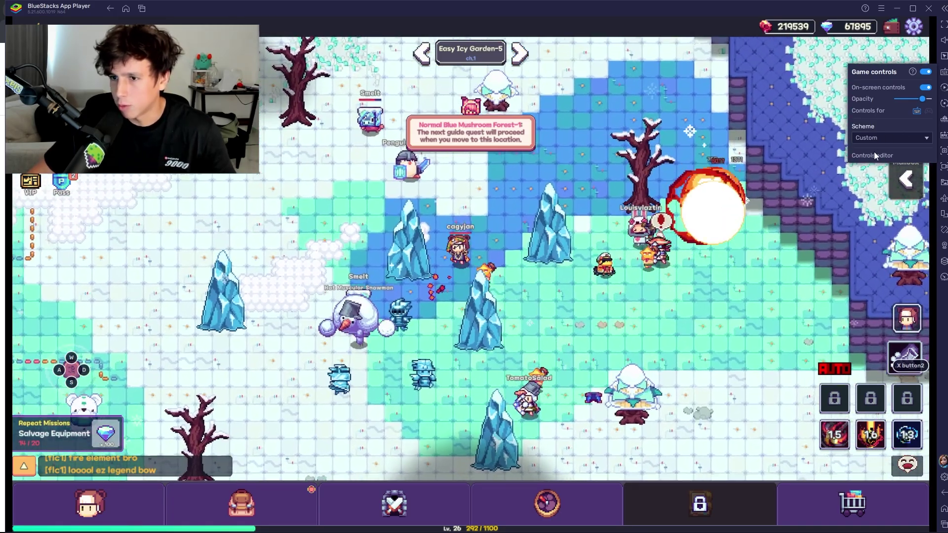
click(875, 156)
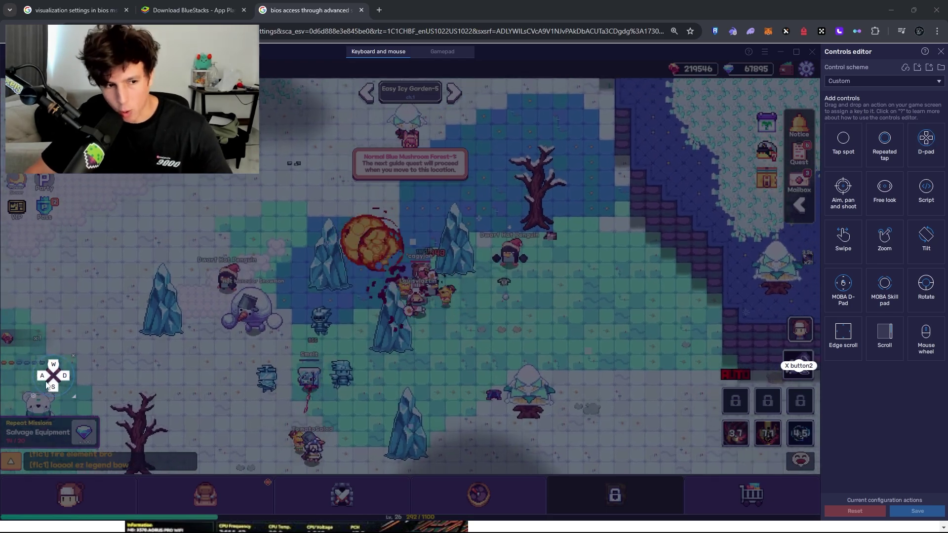
Step: Enlarge the WASD D-pad and close the Controls editor to return to the game
mouse_move(74, 396)
mouse_down()
mouse_move(126, 444)
mouse_move(70, 390)
mouse_up()
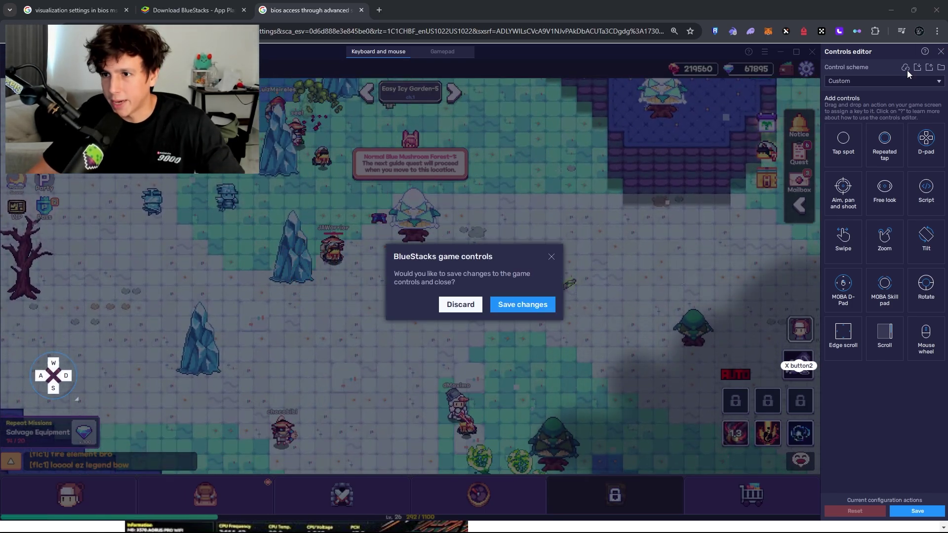
click(506, 309)
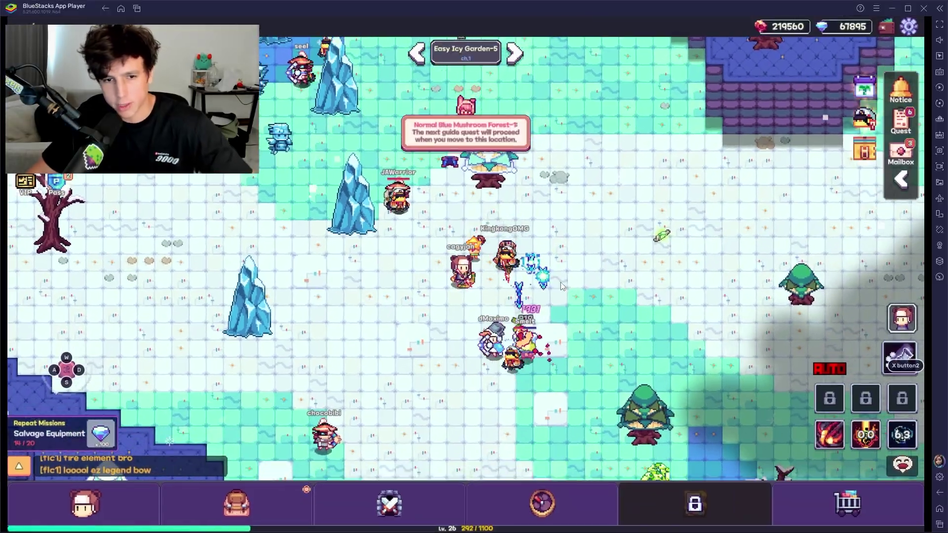